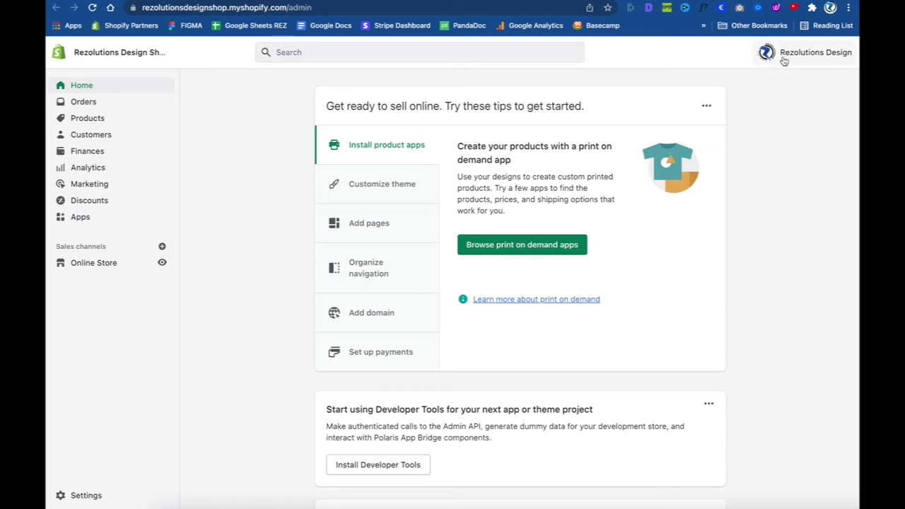
Open the Shopify Help Center from the store admin and start a contact request with Shopify support
click(784, 61)
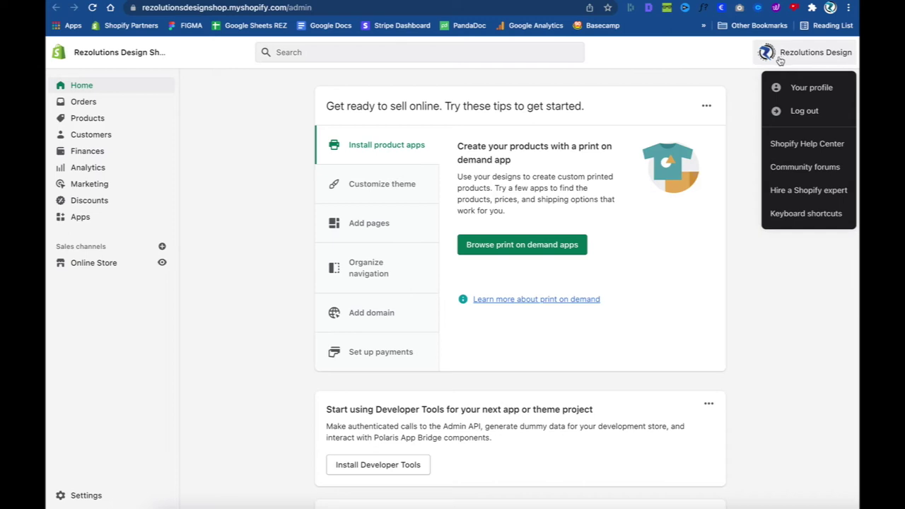
click(778, 150)
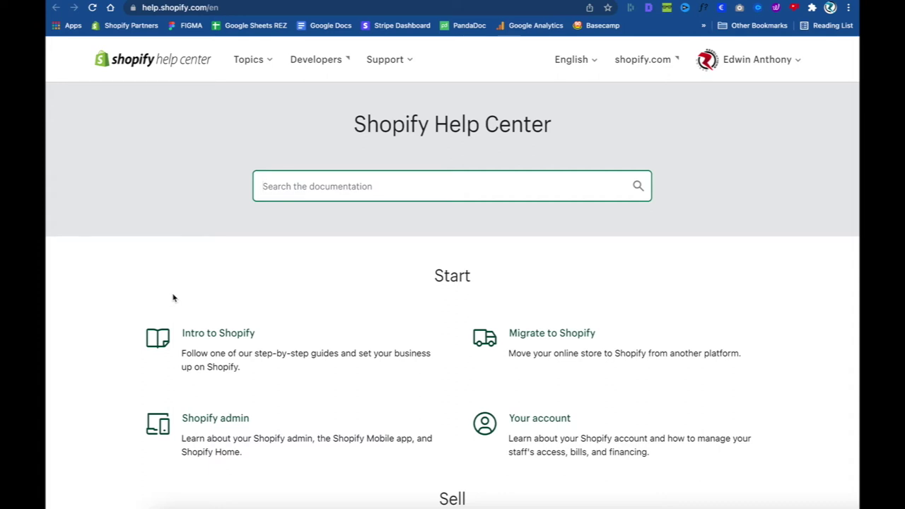
scroll(173, 298, down, 20)
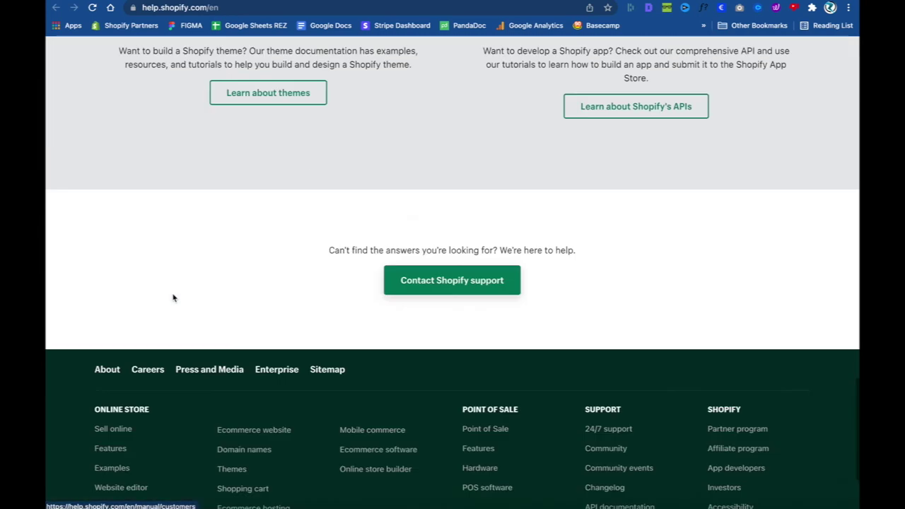
scroll(306, 260, up, 20)
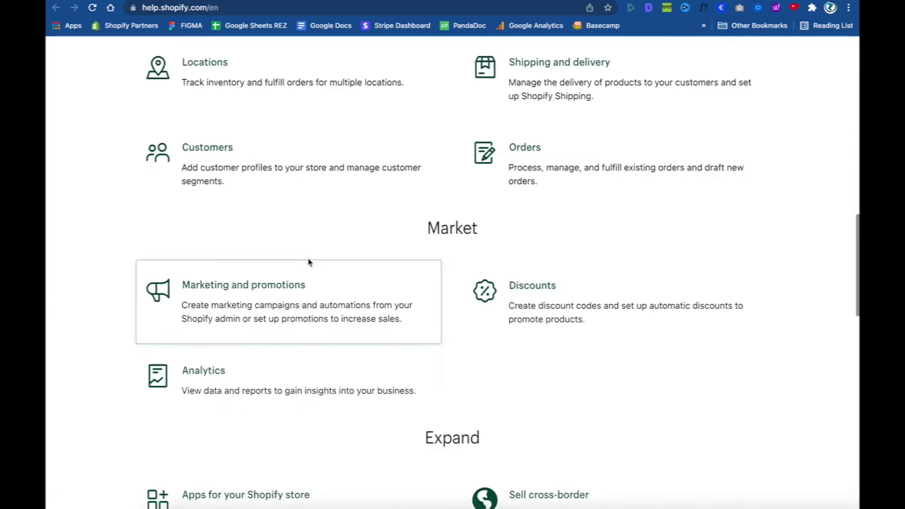
scroll(288, 287, down, 20)
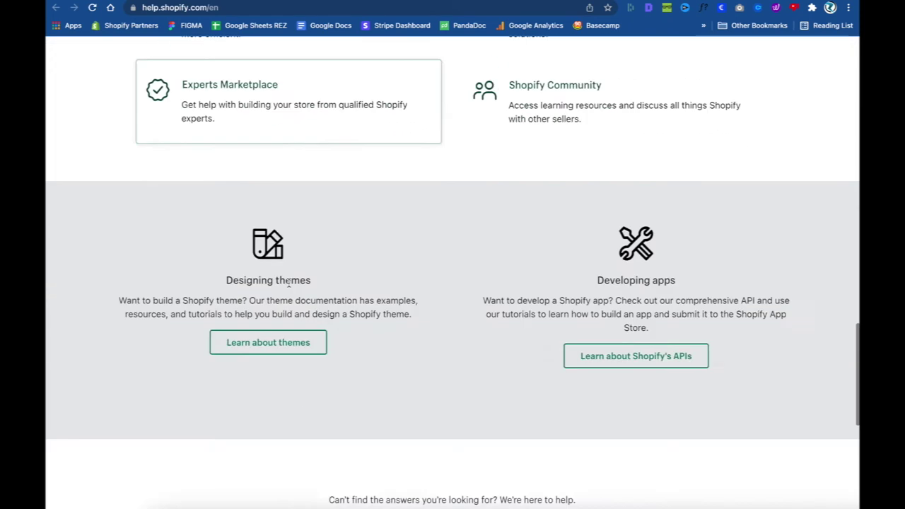
scroll(442, 170, up, 2)
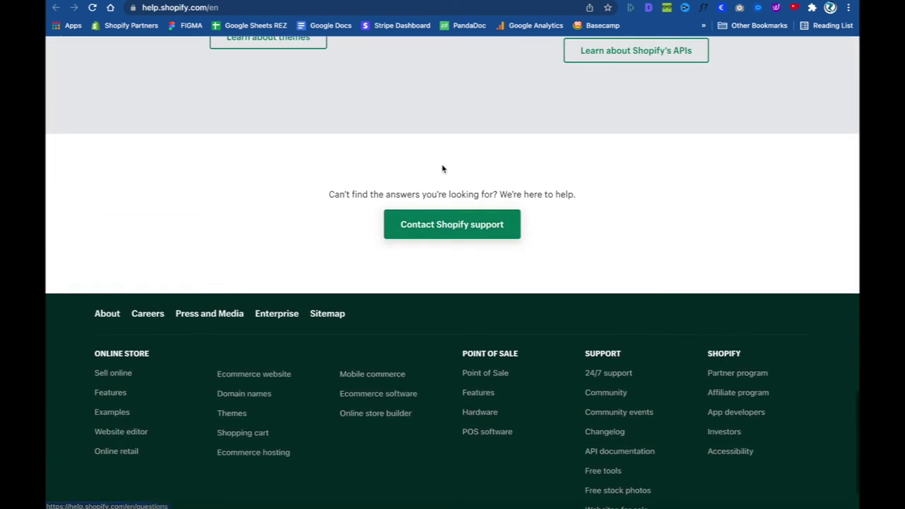
click(445, 224)
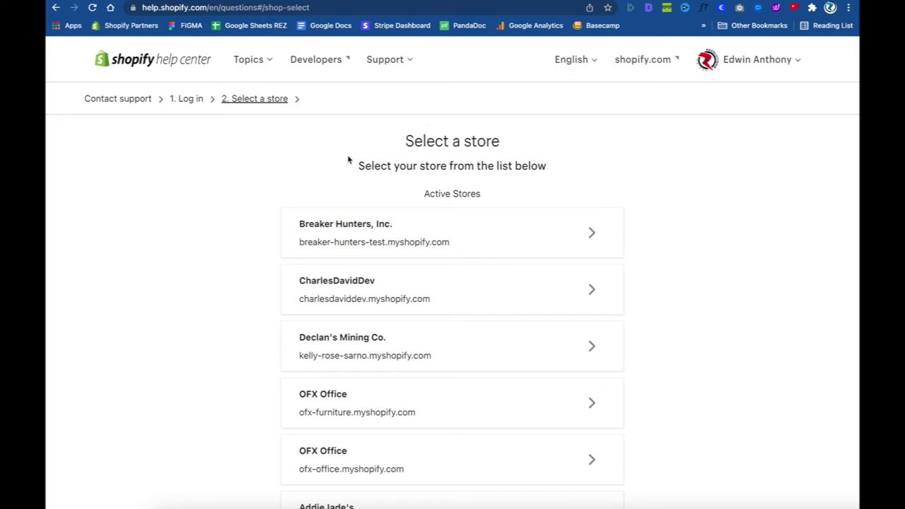
Find "rezo" in the store list and select the Rezolutions Digital store for the support request
key(ctrl+f)
text(rezo)
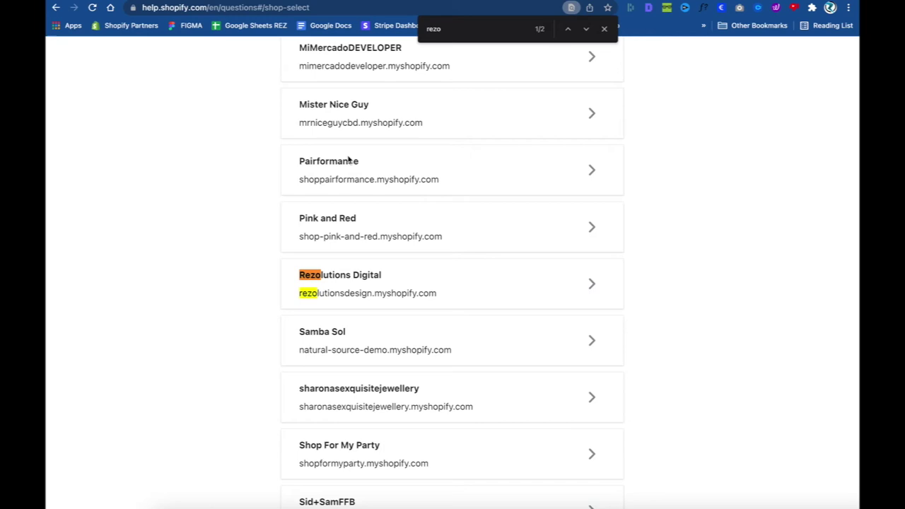
click(397, 288)
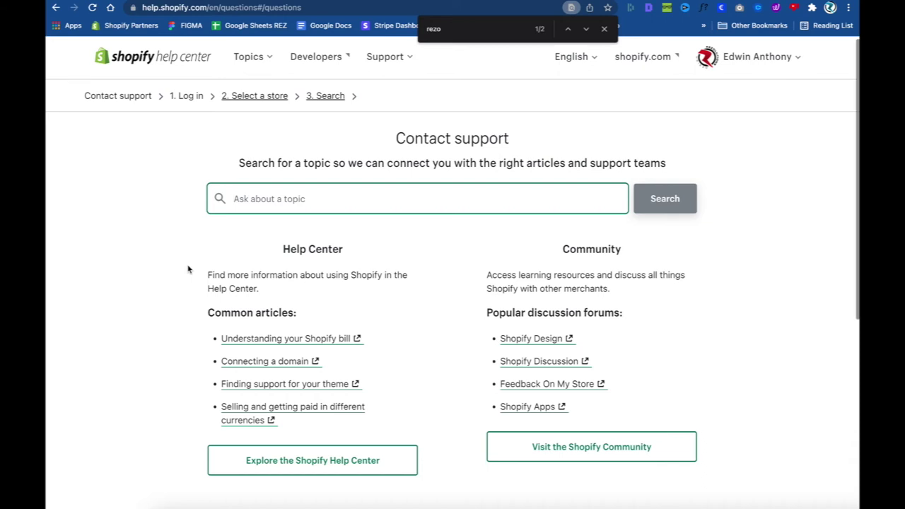
scroll(188, 269, down, 3)
click(602, 34)
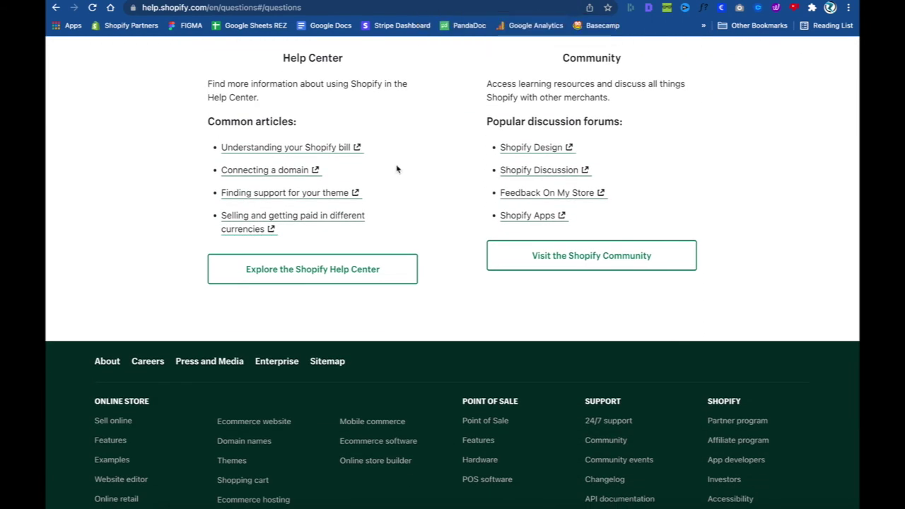
Search for the support topic "Customer Support"
scroll(190, 236, up, 3)
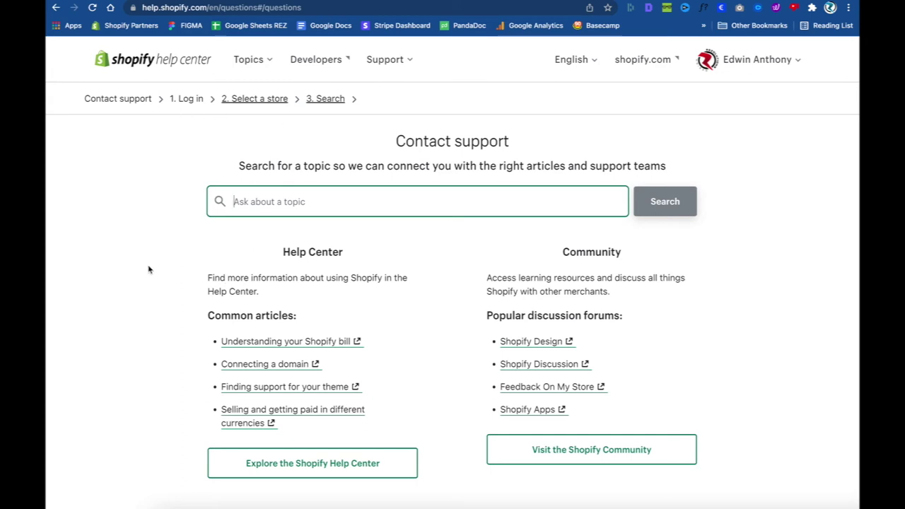
scroll(148, 268, down, 3)
scroll(164, 273, up, 3)
text(Customer Support)
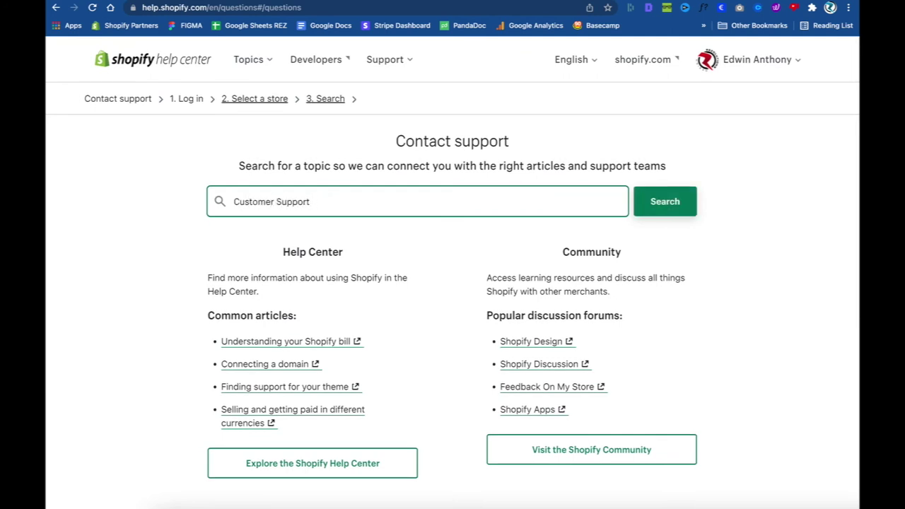
key(Return)
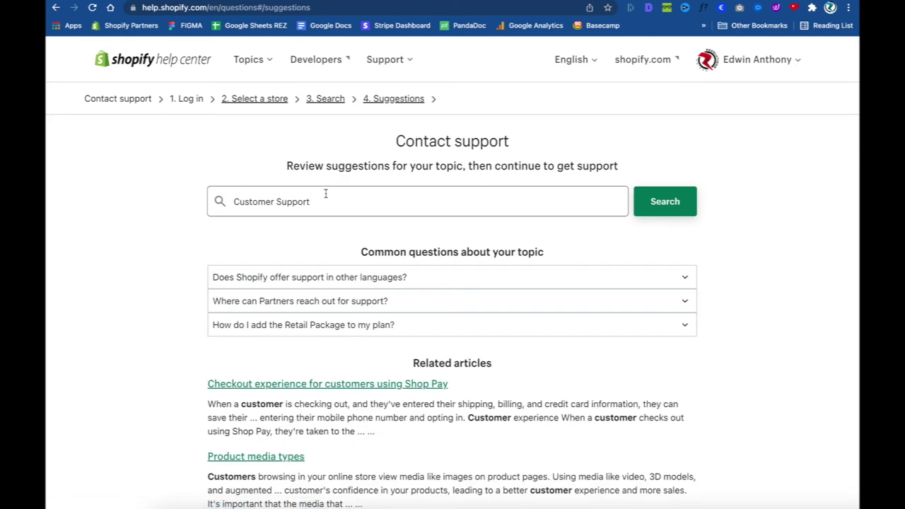
Skip the suggested questions and articles and continue to the choice of support channel
scroll(176, 312, down, 2)
scroll(176, 312, down, 8)
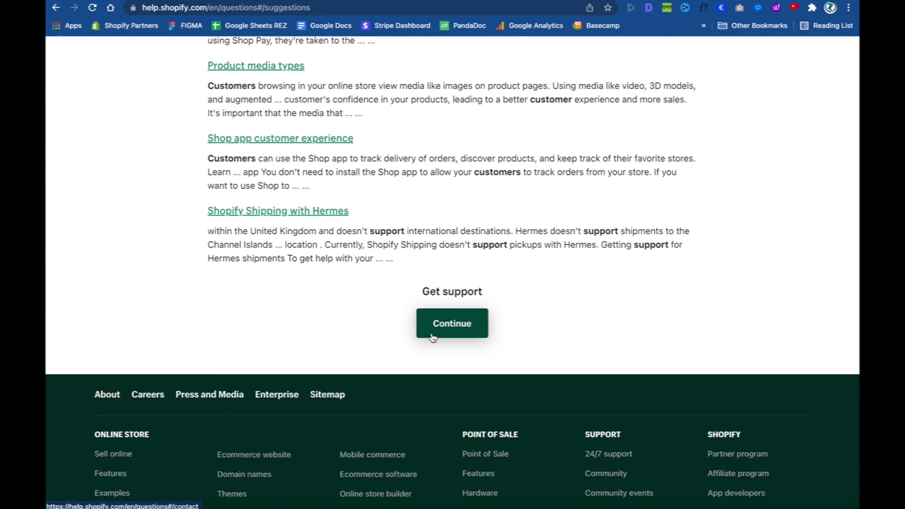
click(432, 336)
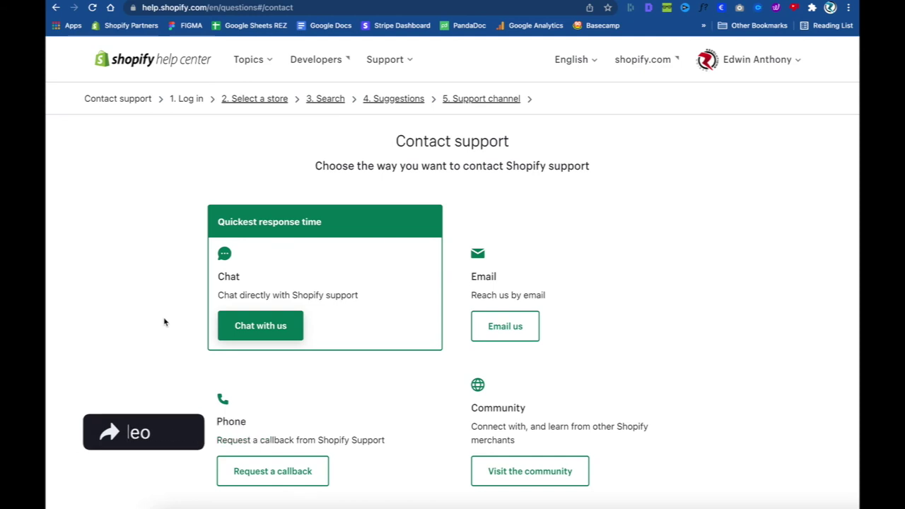
Choose chat as the way to contact support and complete the "I'm not a robot" check on its form
scroll(161, 325, down, 2)
scroll(162, 326, up, 2)
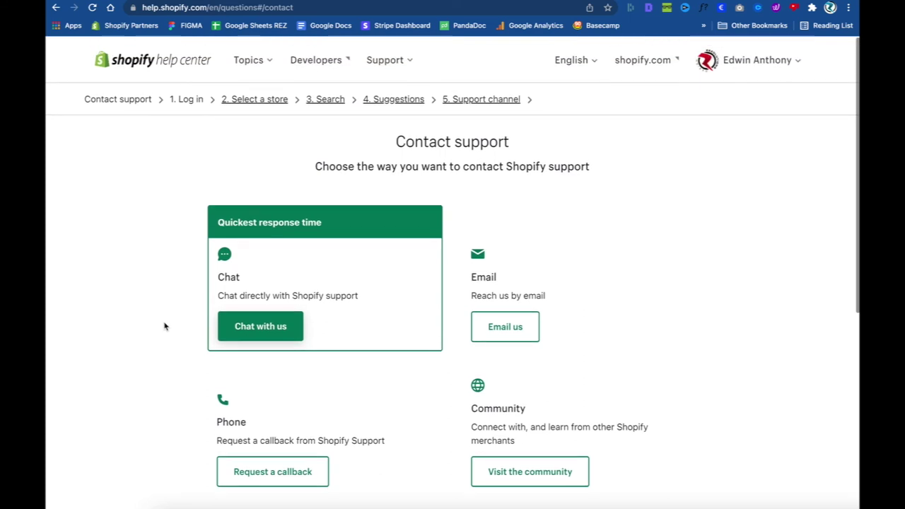
click(248, 335)
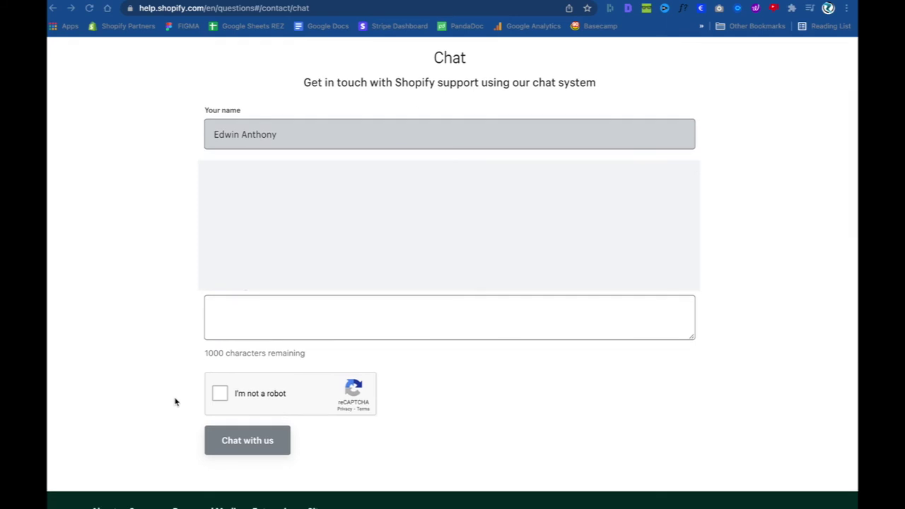
click(220, 396)
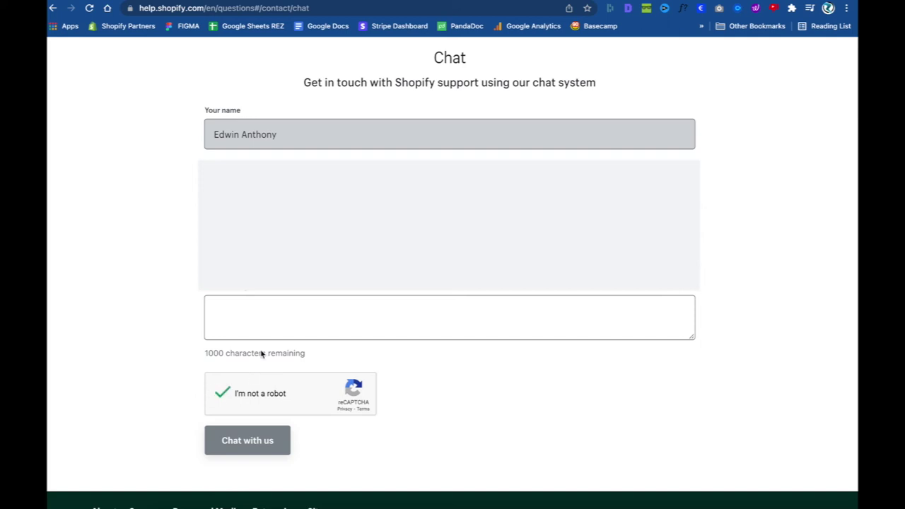
click(251, 319)
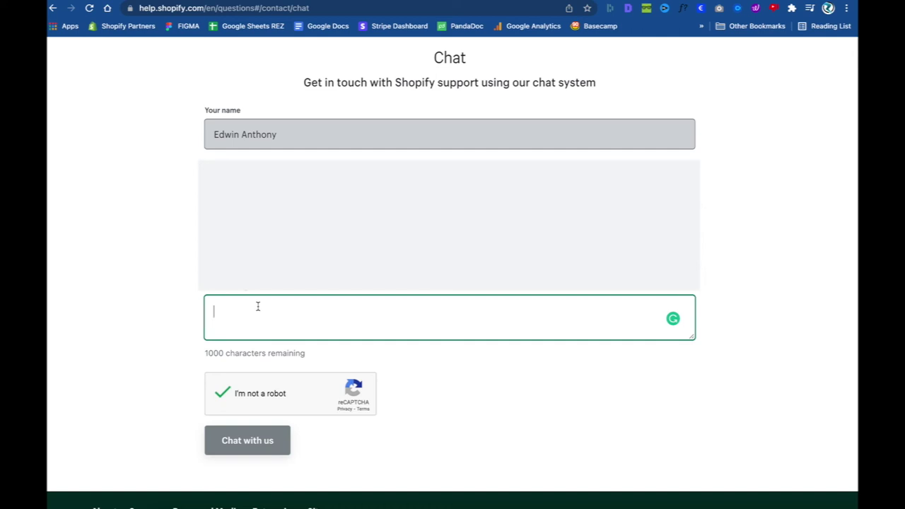
text(Listen man I )
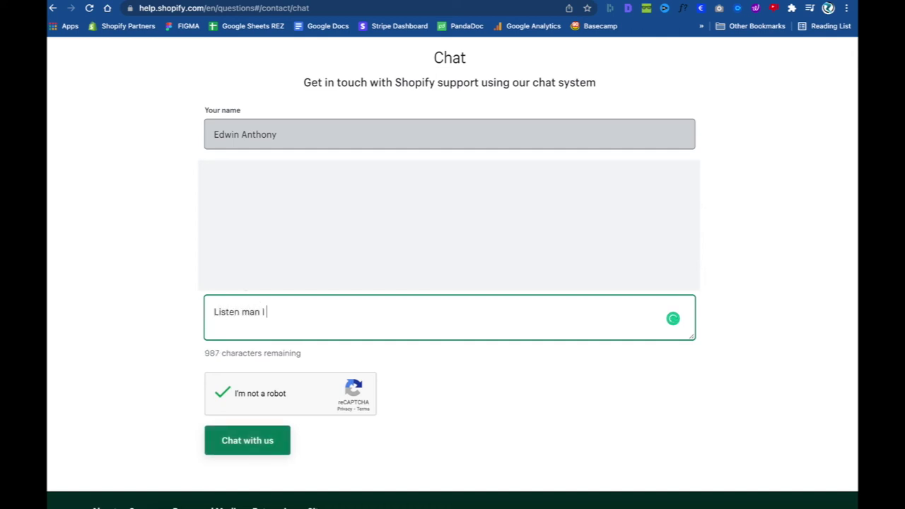
text(cannot make this )
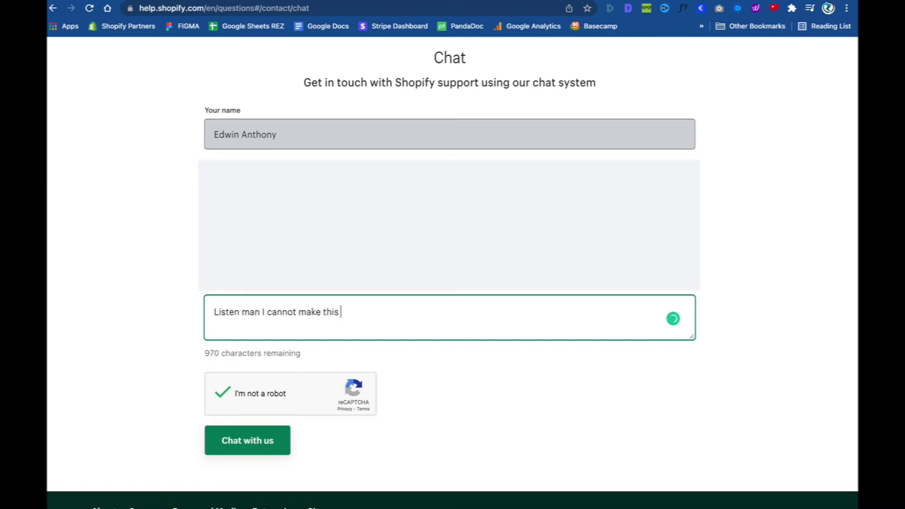
text(work.  Ya nee)
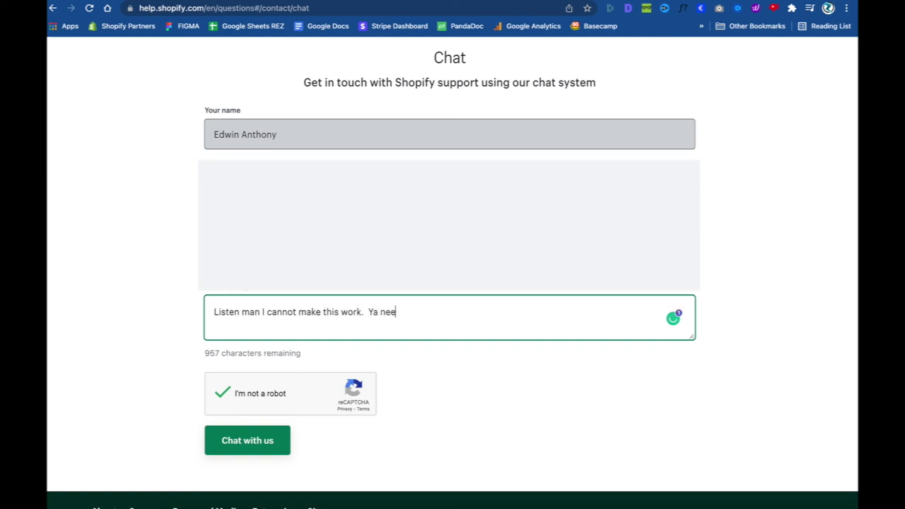
text(d a)
key(BackSpace)
key(BackSpace)
key(BackSpace)
key(BackSpace)
key(BackSpace)
key(BackSpace)
key(BackSpace)
key(BackSpace)
key(BackSpace)
key(BackSpace)
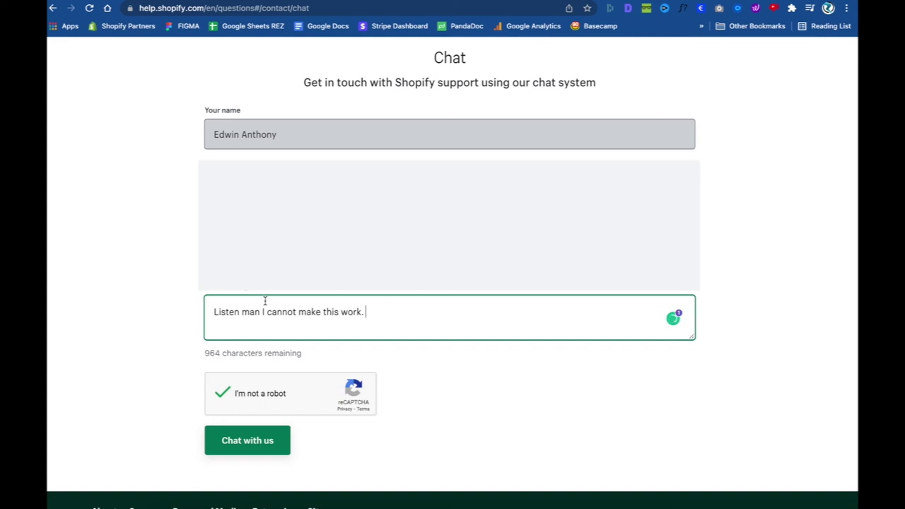
Enter "My font isnt working" as the whole issue description and start the chat with support
triple_click(237, 309)
text(My font )
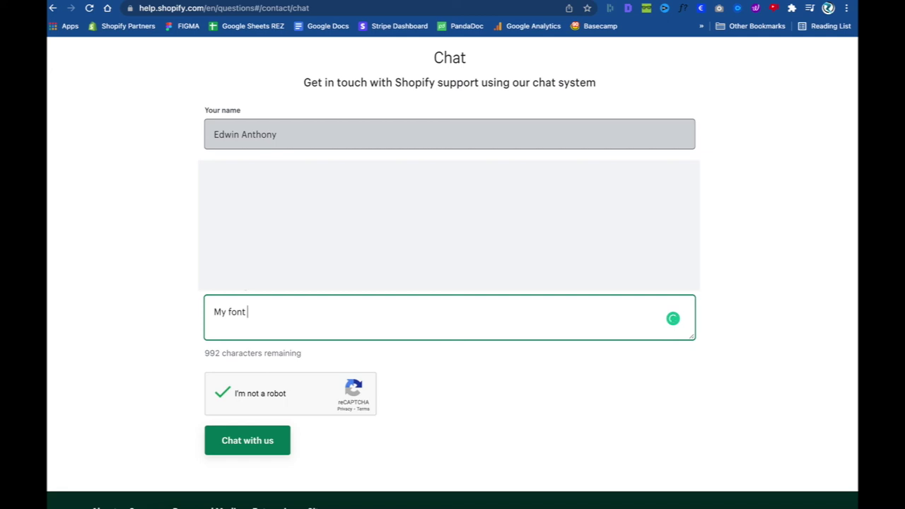
text(isnt working)
click(240, 447)
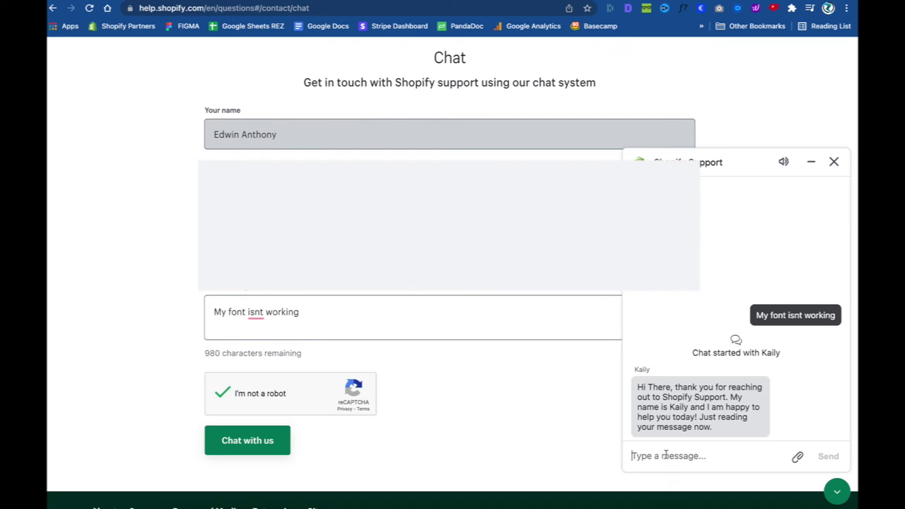
Address the support agent by name, send "I was just testing to see if this works. Thanks for your help", and end the chat
text(Kail)
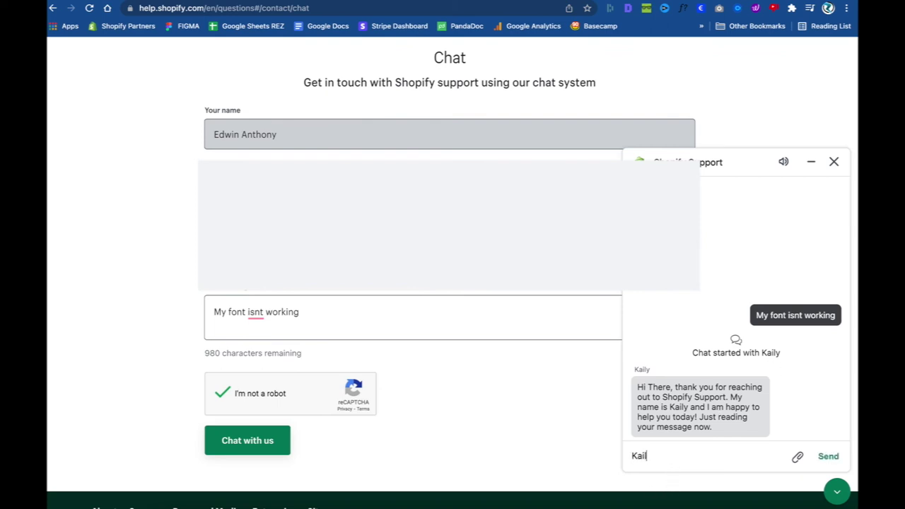
text(y I was just testing to see if t)
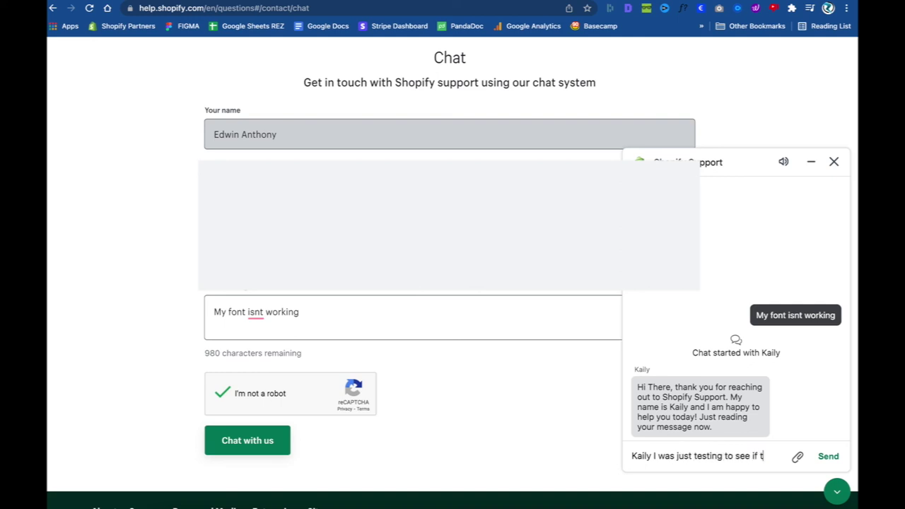
text(his works.  Thanks )
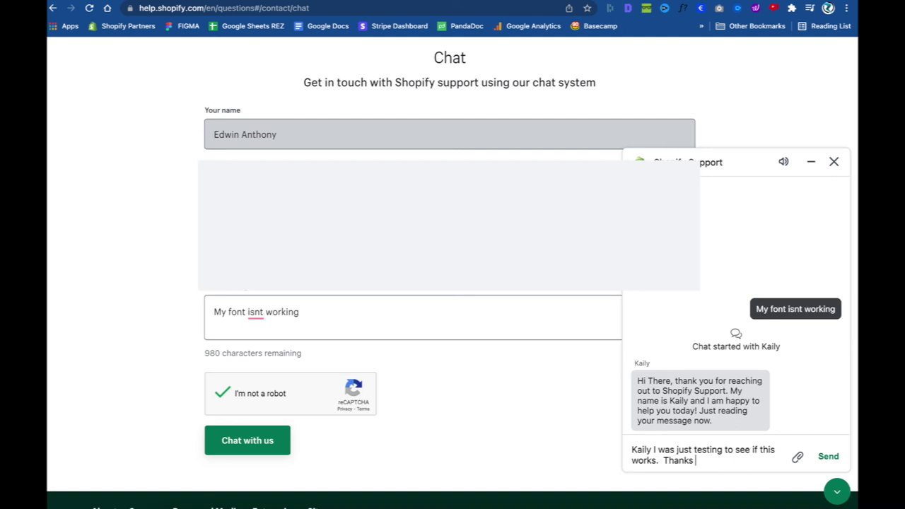
text(for your help)
key(Return)
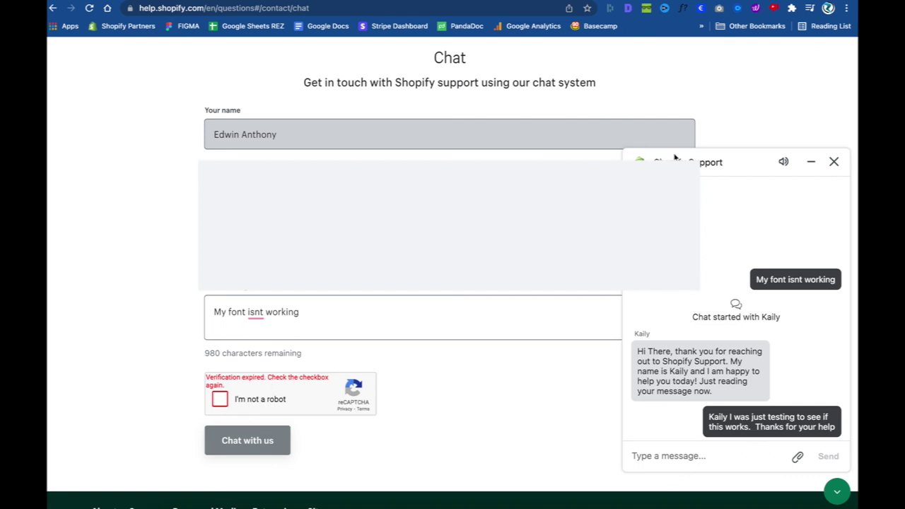
click(834, 163)
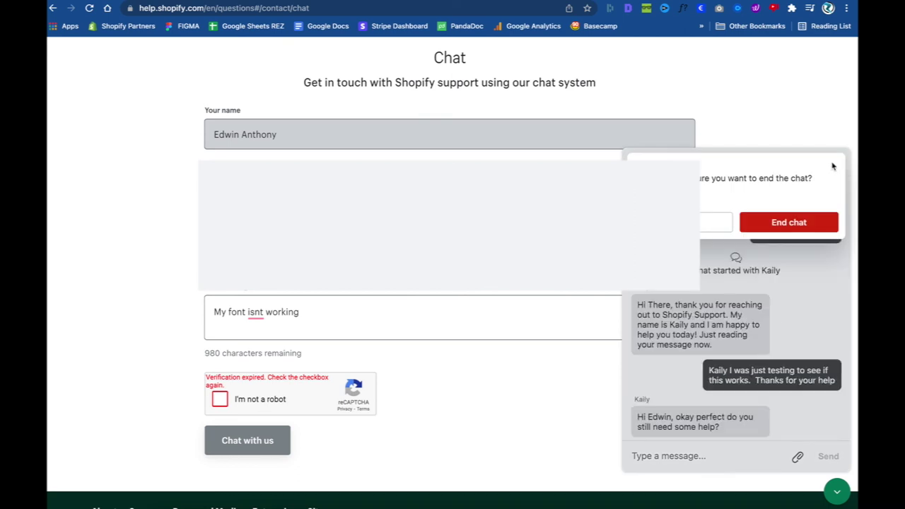
click(781, 223)
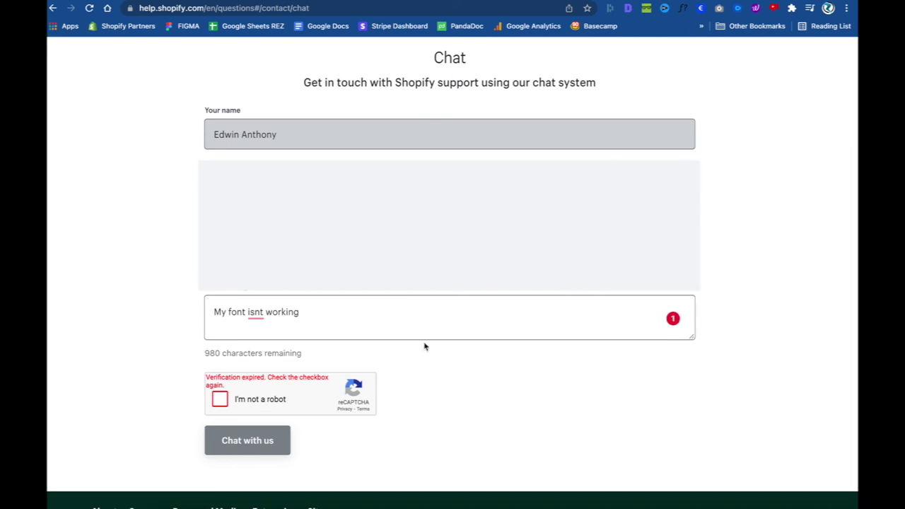